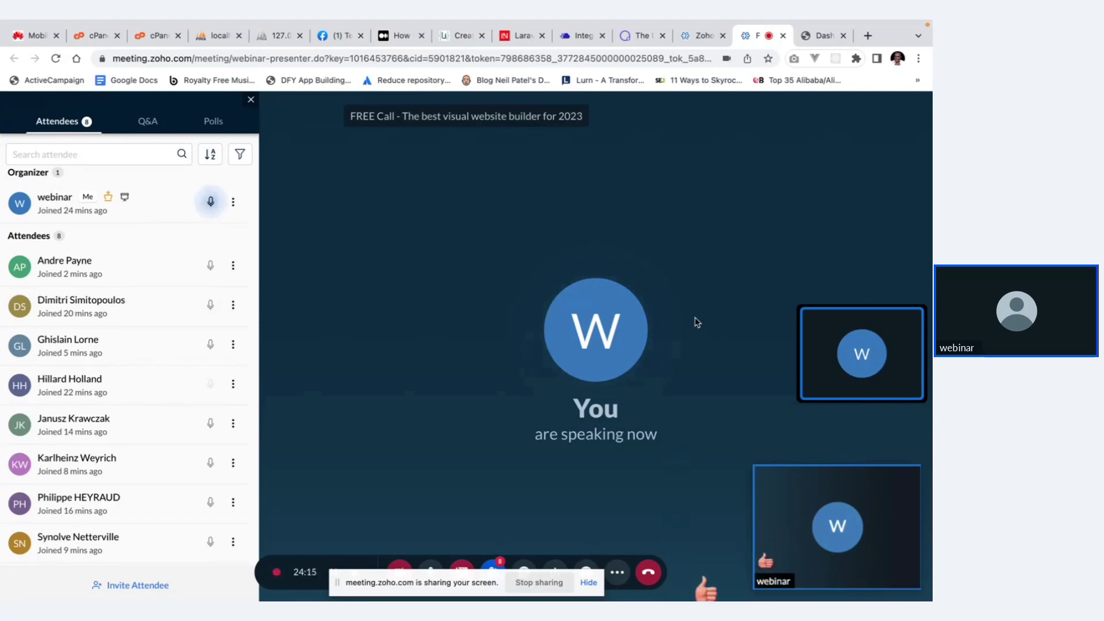
Look over the Demo site 1 WordPress dashboard and briefly check the Oxygen video tutorials page.
{"action": "key", "text": "ctrl+Tab"}
{"action": "scroll", "coordinate": [659, 295], "scroll_direction": "down", "scroll_amount": 2}
{"action": "scroll", "coordinate": [660, 297], "scroll_direction": "up", "scroll_amount": 1}
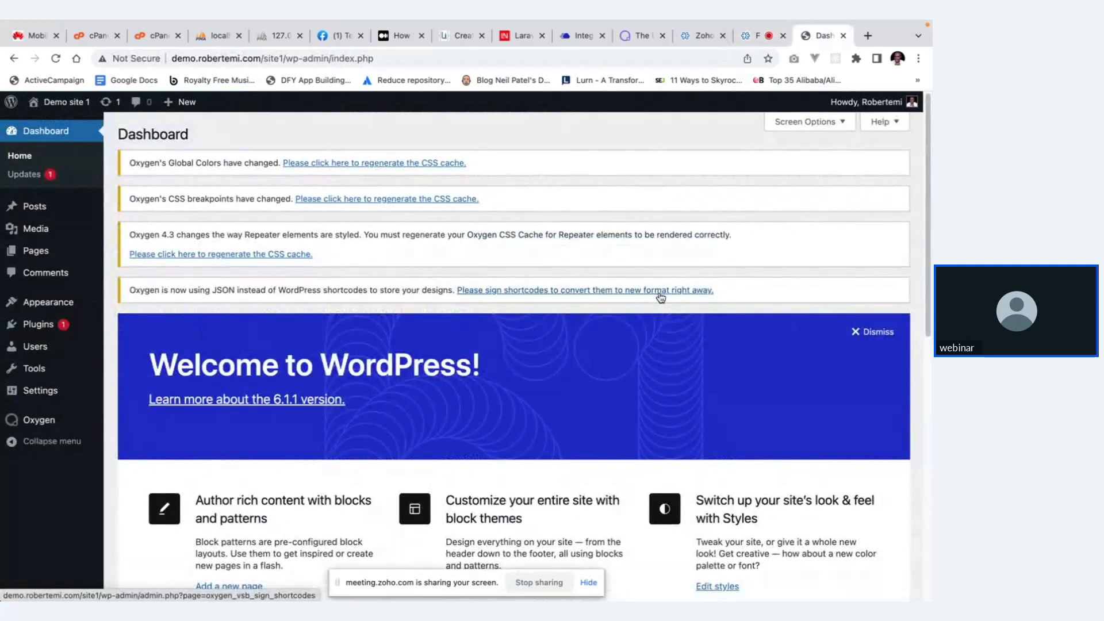
{"action": "key", "text": "ctrl+shift+Tab"}
{"action": "key", "text": "ctrl+shift+Tab"}
{"action": "key", "text": "ctrl+shift+Tab"}
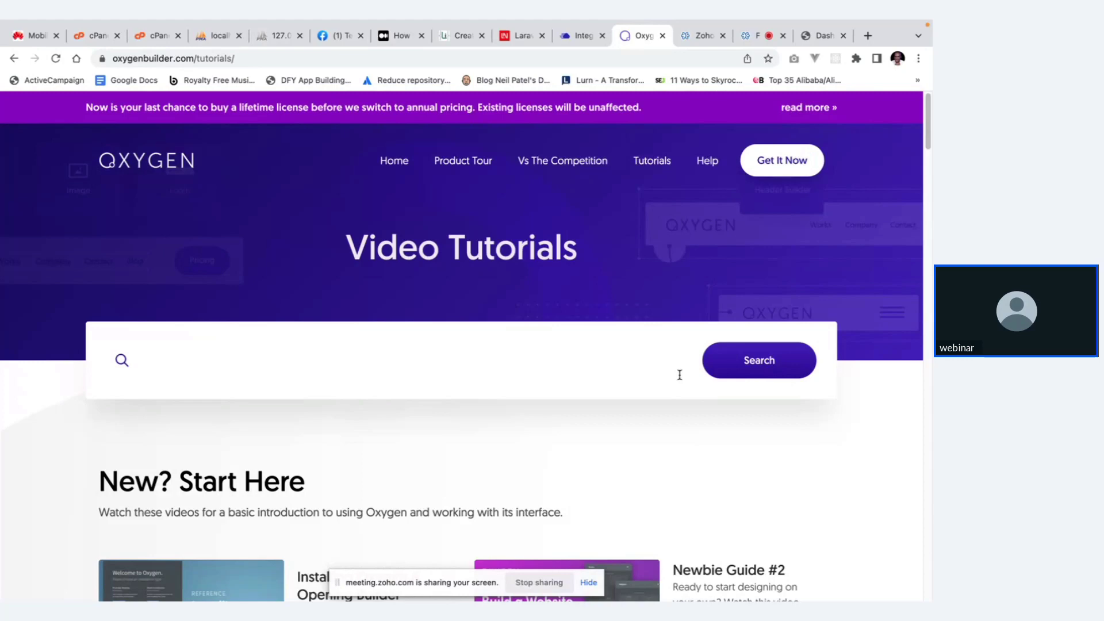
{"action": "left_click", "coordinate": [809, 34]}
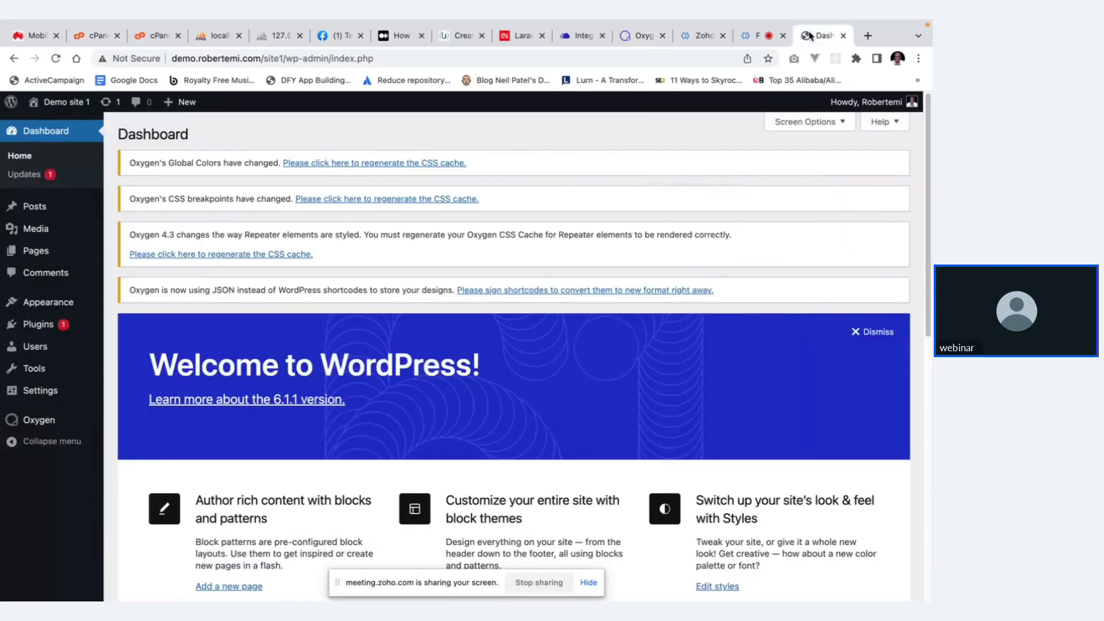
{"action": "scroll", "coordinate": [537, 379], "scroll_direction": "down", "scroll_amount": 5}
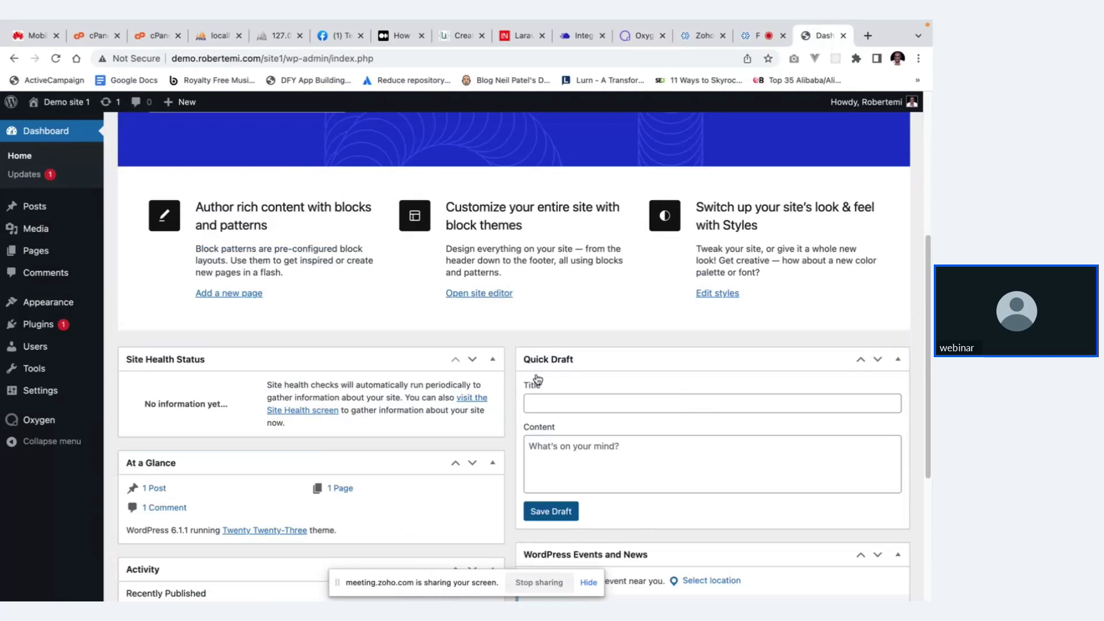
{"action": "scroll", "coordinate": [537, 379], "scroll_direction": "up", "scroll_amount": 5}
View the page for adding plugins, and find the Oxygen plugin in the installed plugins list.
{"action": "mouse_move", "coordinate": [76, 323]}
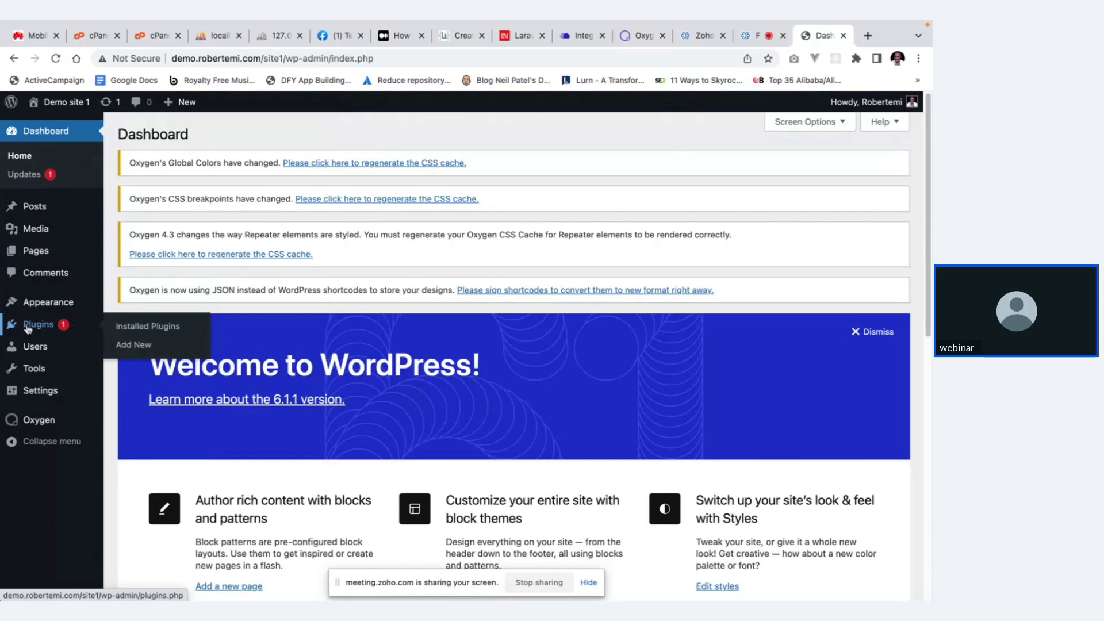
{"action": "left_click", "coordinate": [137, 347]}
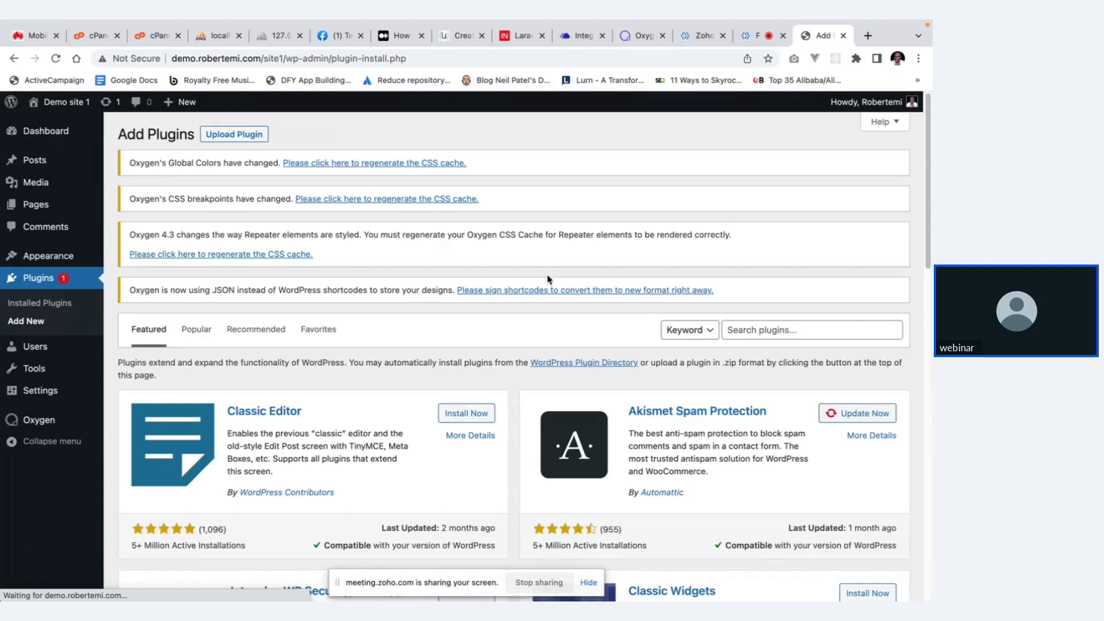
{"action": "left_click", "coordinate": [40, 309]}
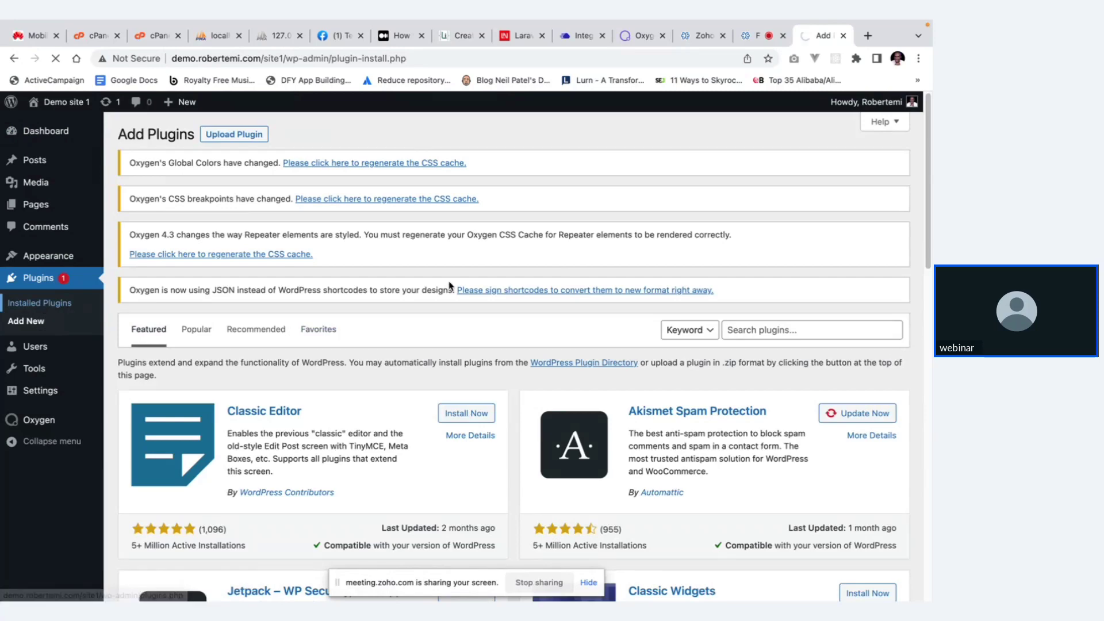
{"action": "scroll", "coordinate": [172, 440], "scroll_direction": "down", "scroll_amount": 3}
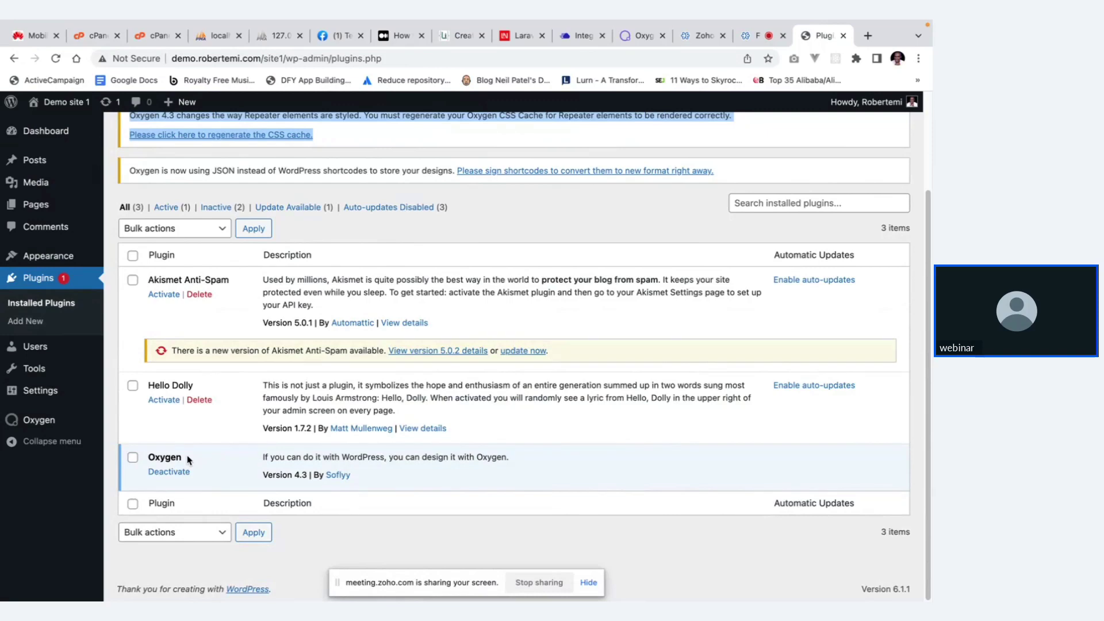
Check the webinar's Q&A for questions, and return to the installed plugins list to highlight the Oxygen plugin's name.
{"action": "left_click", "coordinate": [758, 35]}
{"action": "left_click", "coordinate": [128, 575]}
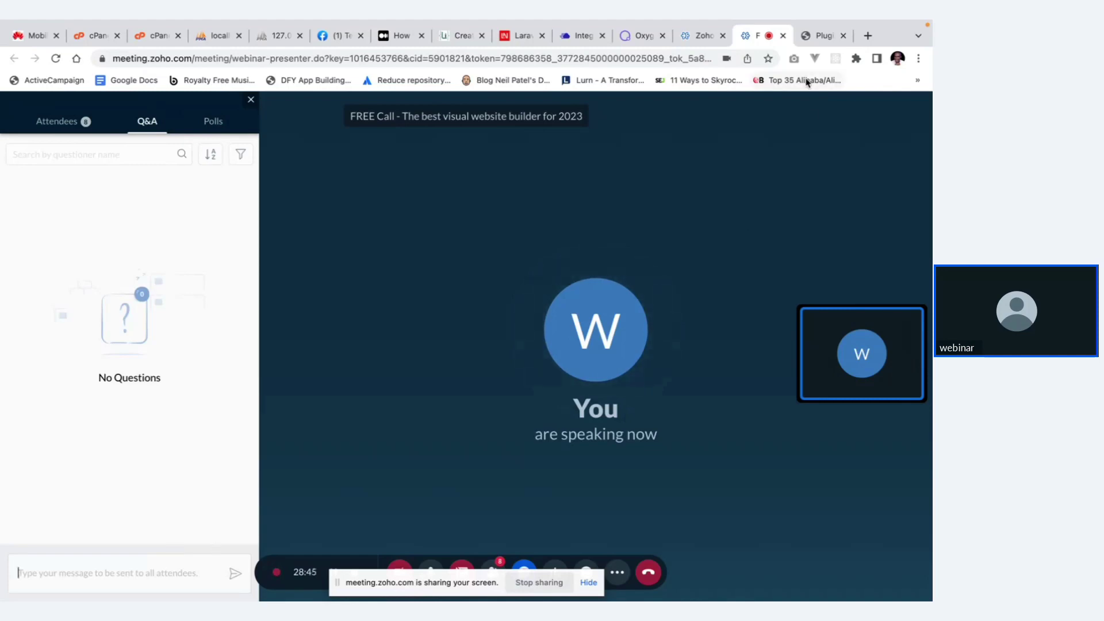
{"action": "left_click", "coordinate": [819, 36]}
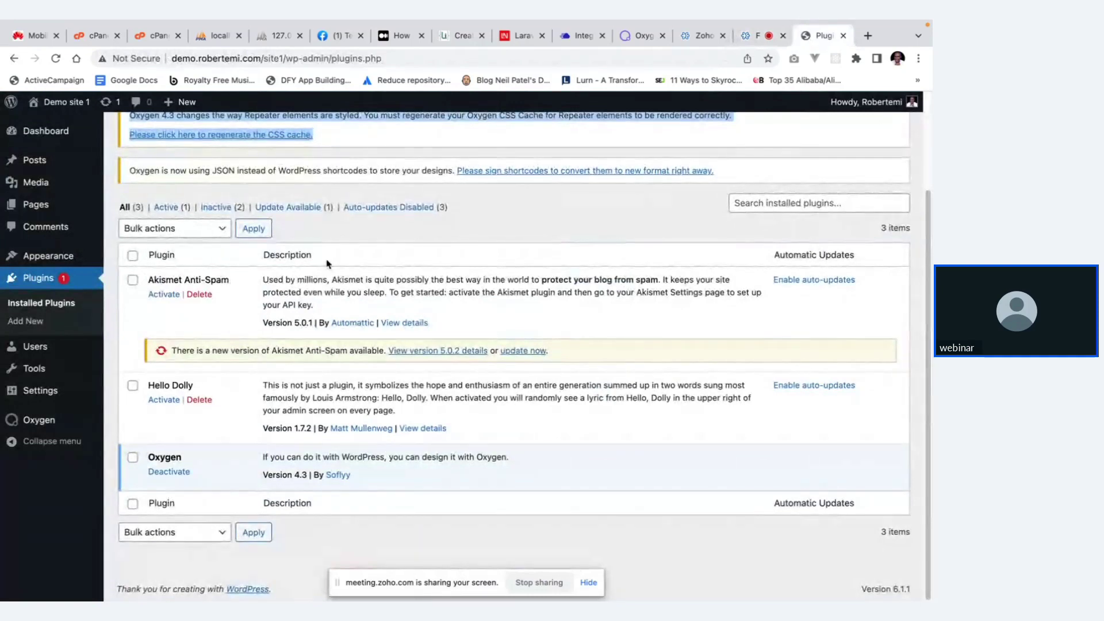
{"action": "left_click_drag", "start_coordinate": [187, 457], "coordinate": [149, 459]}
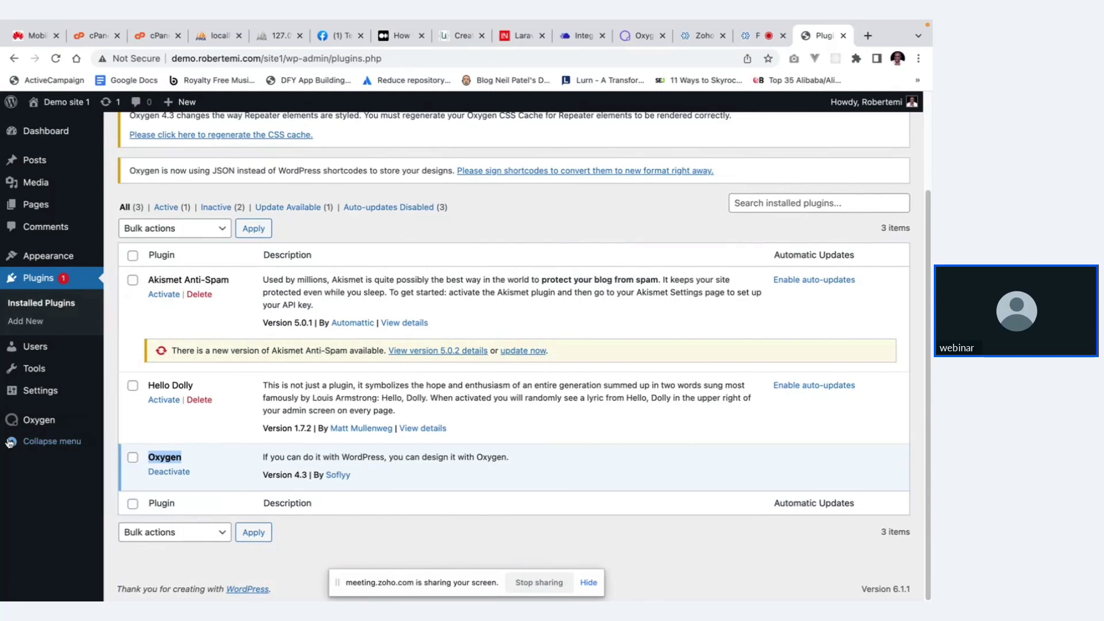
Open the Oxygen home page in the WordPress admin and review its sections on pages, templates, the design library and help.
{"action": "mouse_move", "coordinate": [36, 138]}
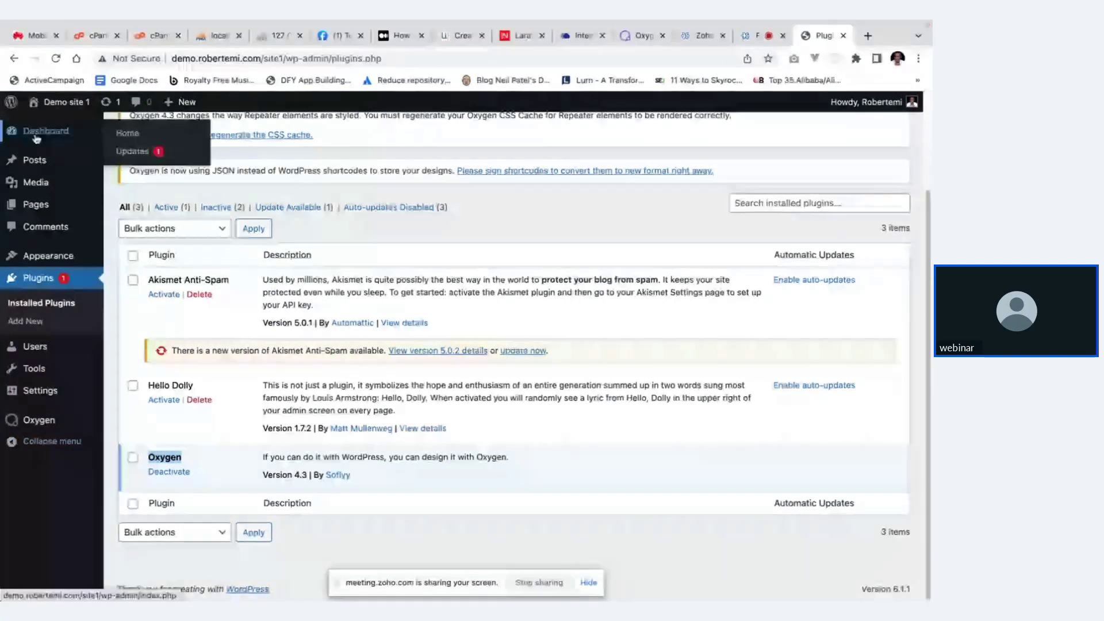
{"action": "mouse_move", "coordinate": [37, 424]}
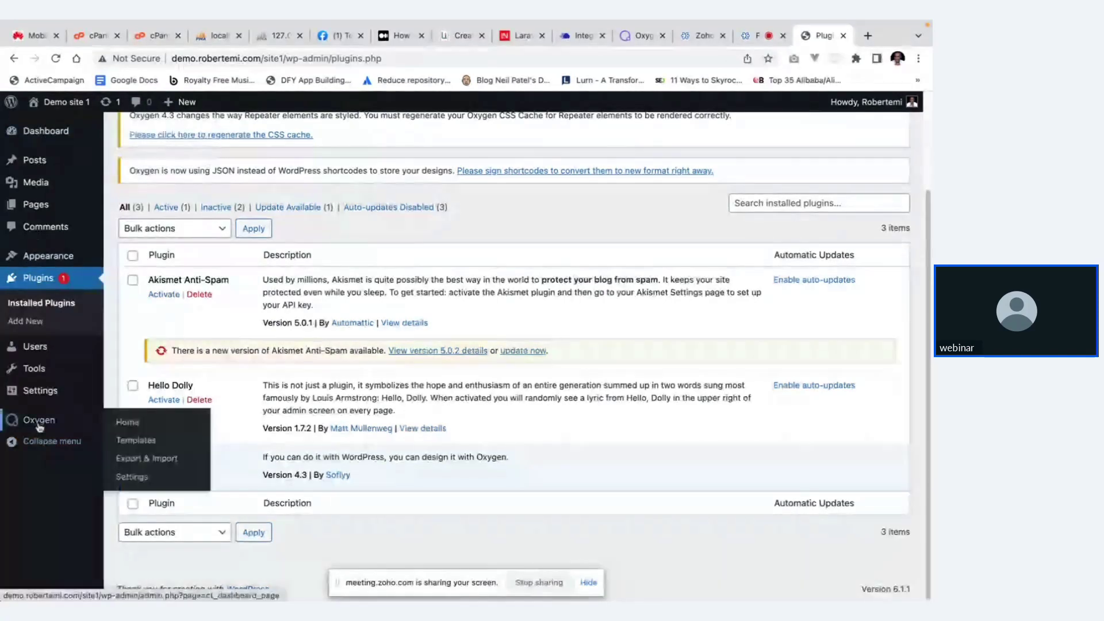
{"action": "left_click", "coordinate": [125, 424]}
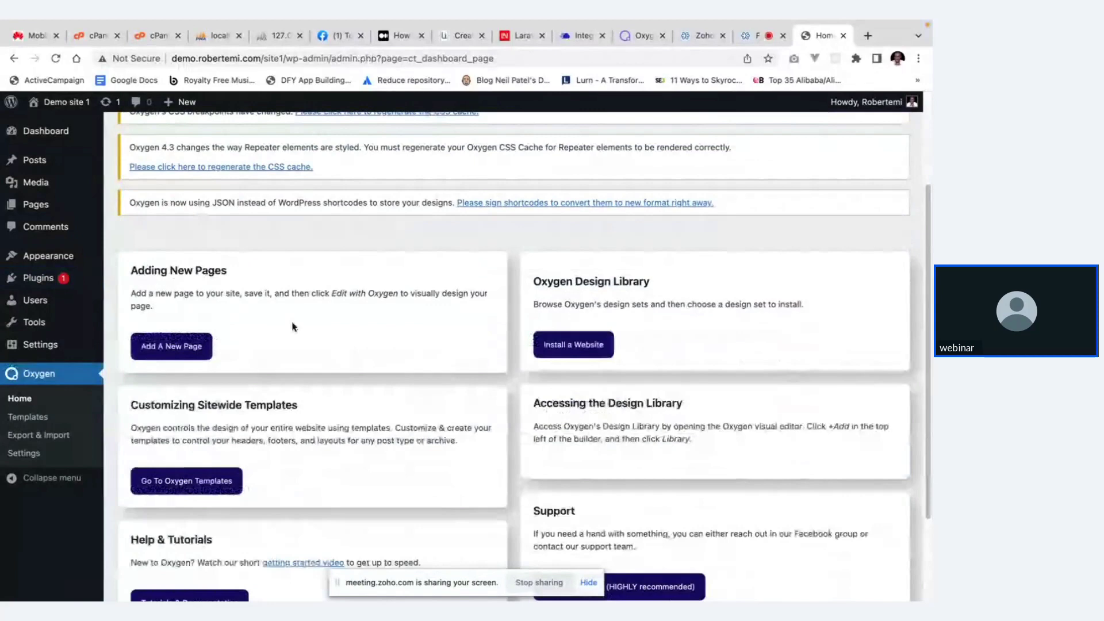
{"action": "scroll", "coordinate": [287, 352], "scroll_direction": "down", "scroll_amount": 1}
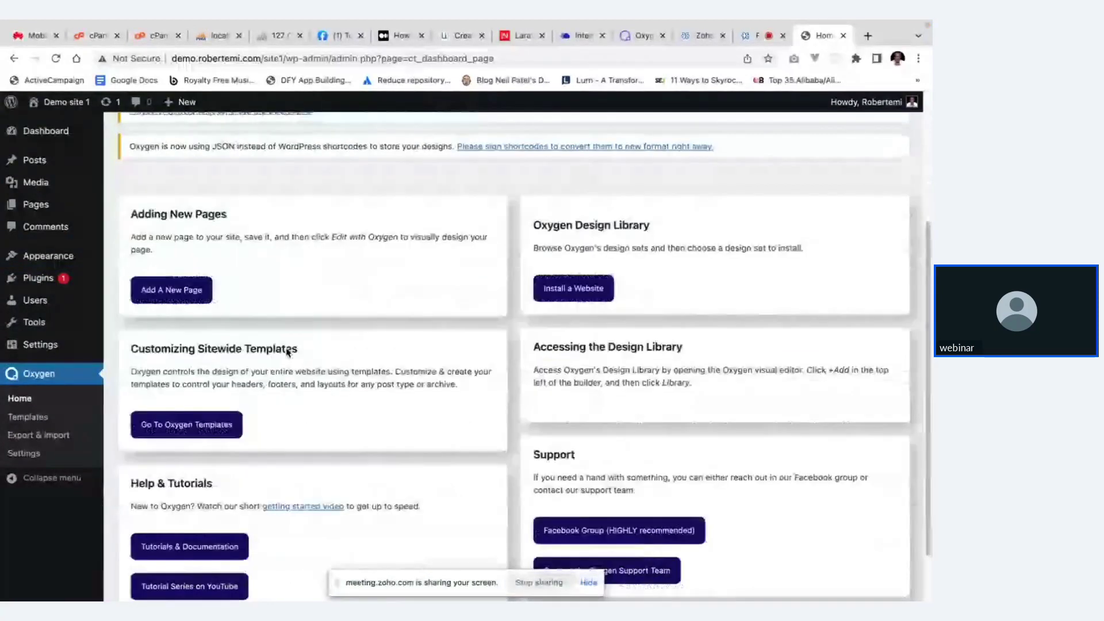
{"action": "scroll", "coordinate": [229, 421], "scroll_direction": "down", "scroll_amount": 1}
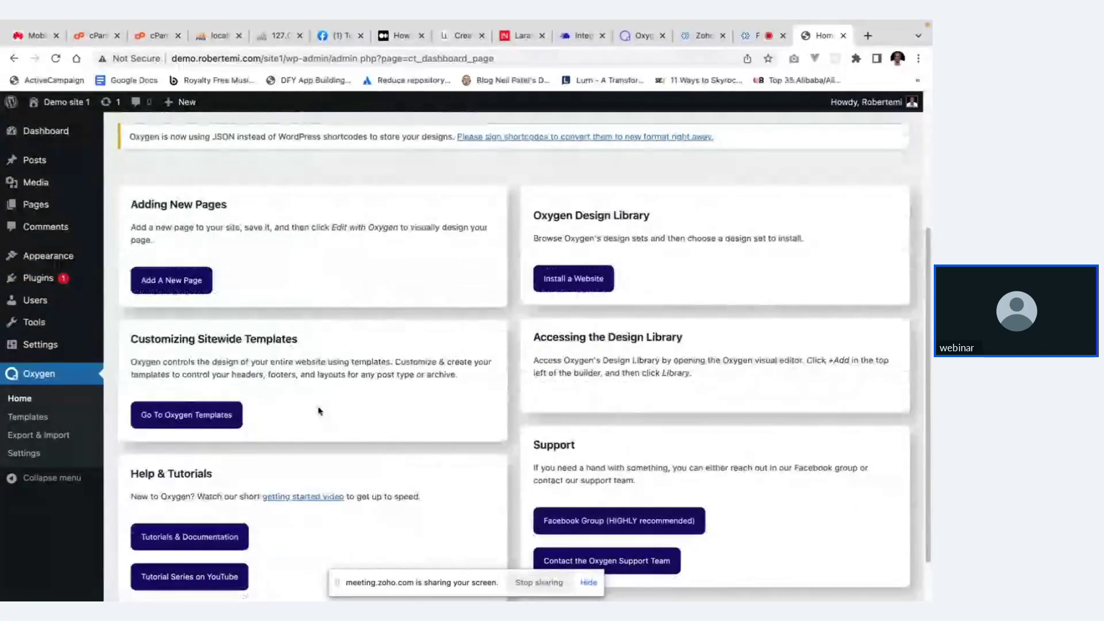
{"action": "scroll", "coordinate": [319, 411], "scroll_direction": "up", "scroll_amount": 1}
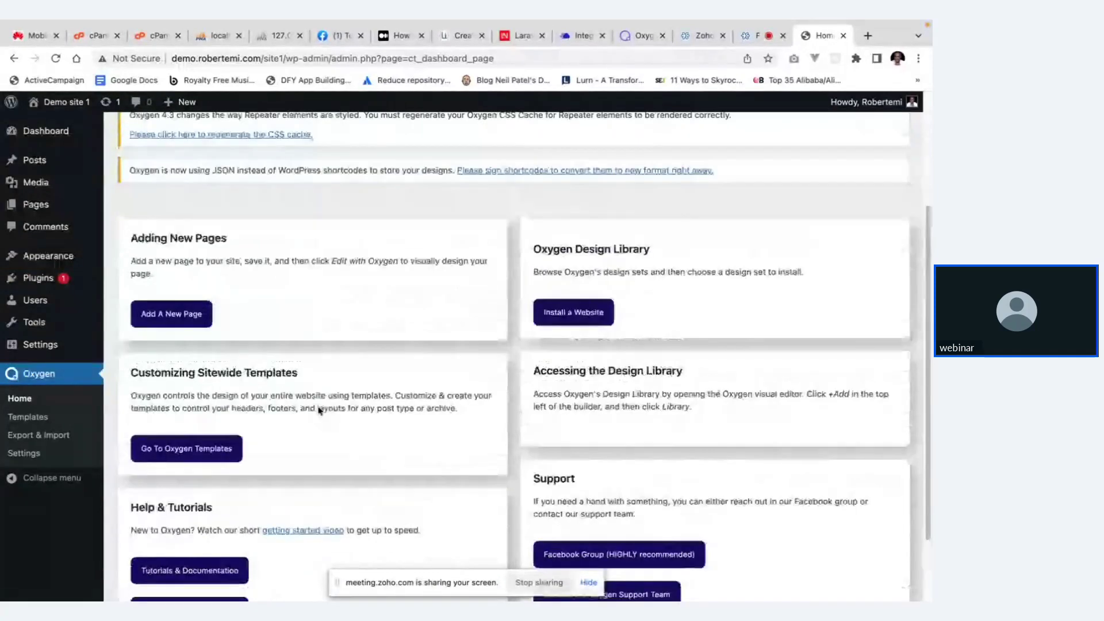
{"action": "scroll", "coordinate": [319, 411], "scroll_direction": "up", "scroll_amount": 1}
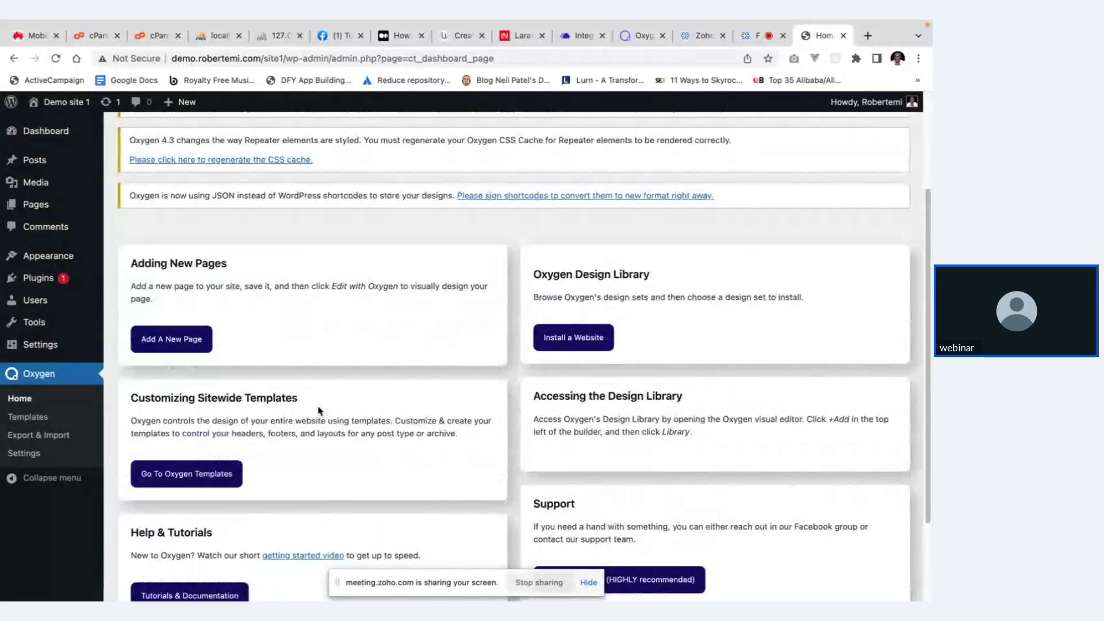
Go to Oxygen's sitewide templates and move the existing Main template to the trash.
{"action": "left_click", "coordinate": [176, 478]}
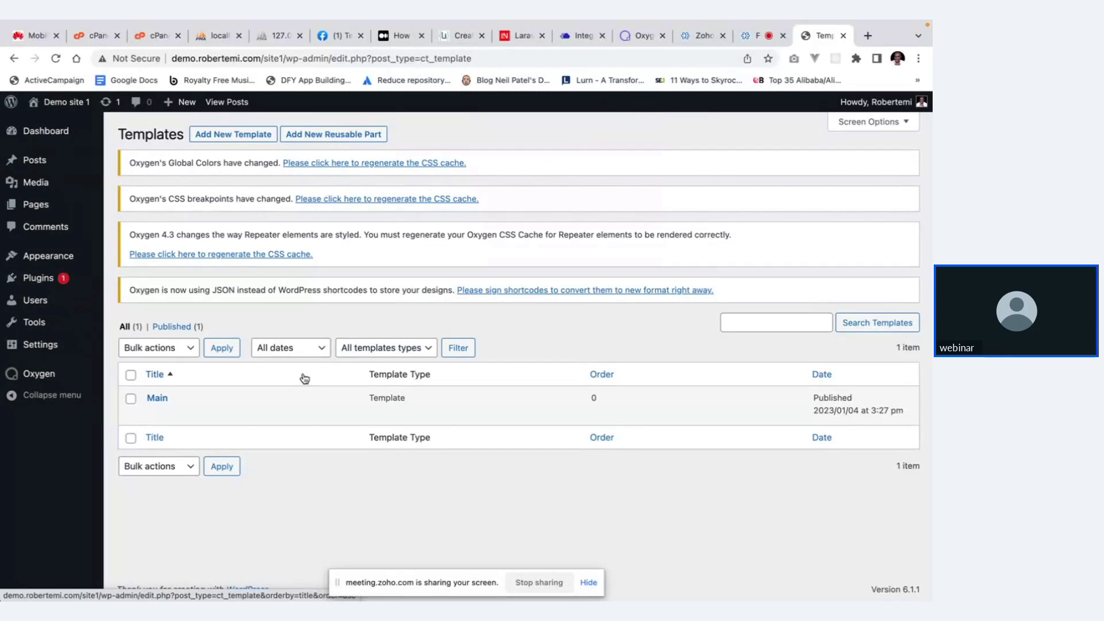
{"action": "left_click", "coordinate": [130, 397]}
{"action": "left_click", "coordinate": [225, 413]}
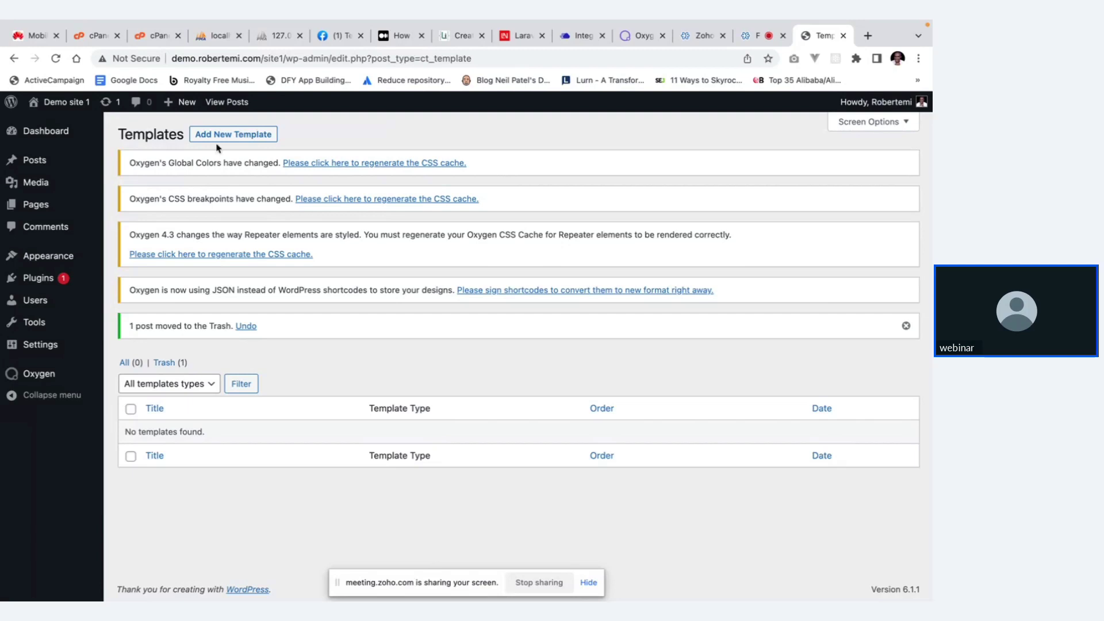
Add a new Oxygen template titled "Main template".
{"action": "left_click", "coordinate": [240, 135]}
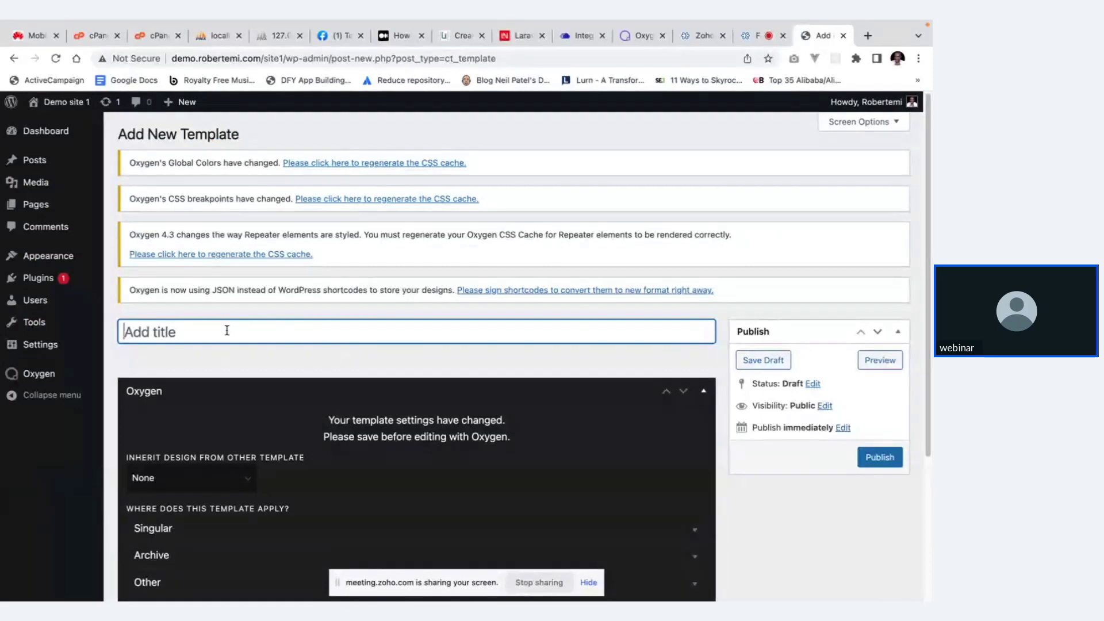
{"action": "type", "text": "Mia"}
{"action": "type", "text": "ain "}
{"action": "type", "text": "temp"}
{"action": "type", "text": "la"}
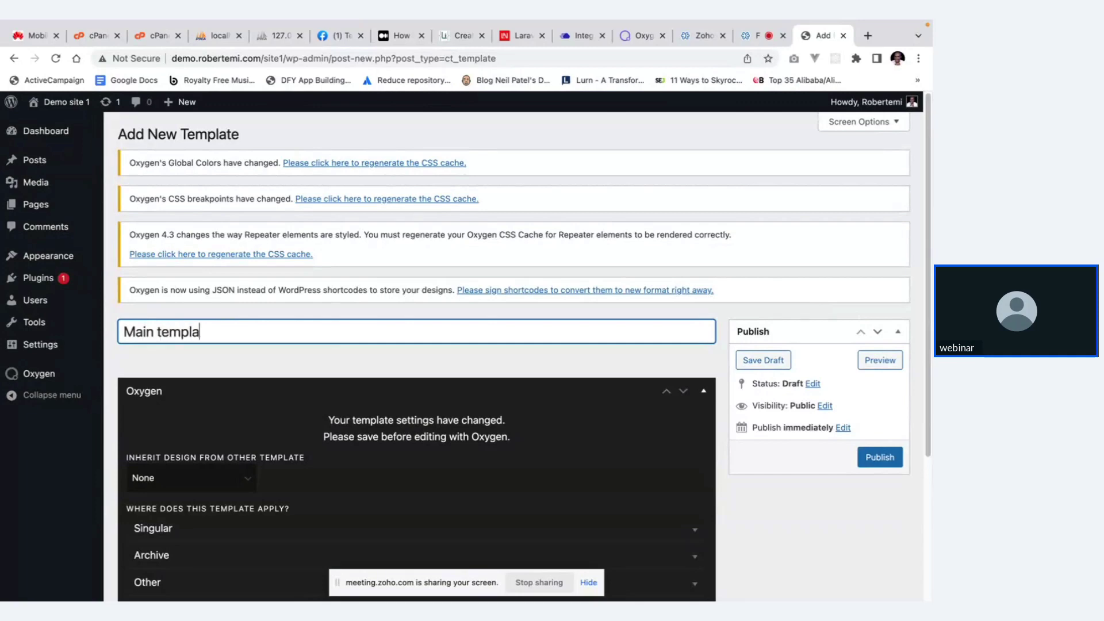
{"action": "type", "text": "te"}
Make the new template apply to Catch All in the Other group of its application rules.
{"action": "scroll", "coordinate": [452, 380], "scroll_direction": "down", "scroll_amount": 1}
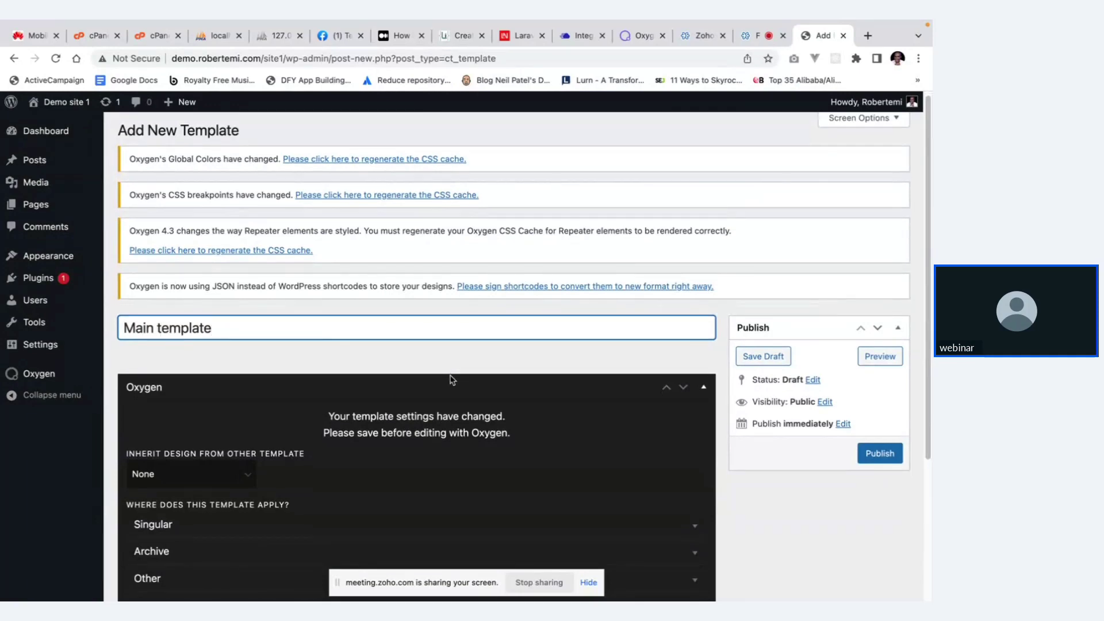
{"action": "scroll", "coordinate": [452, 380], "scroll_direction": "down", "scroll_amount": 2}
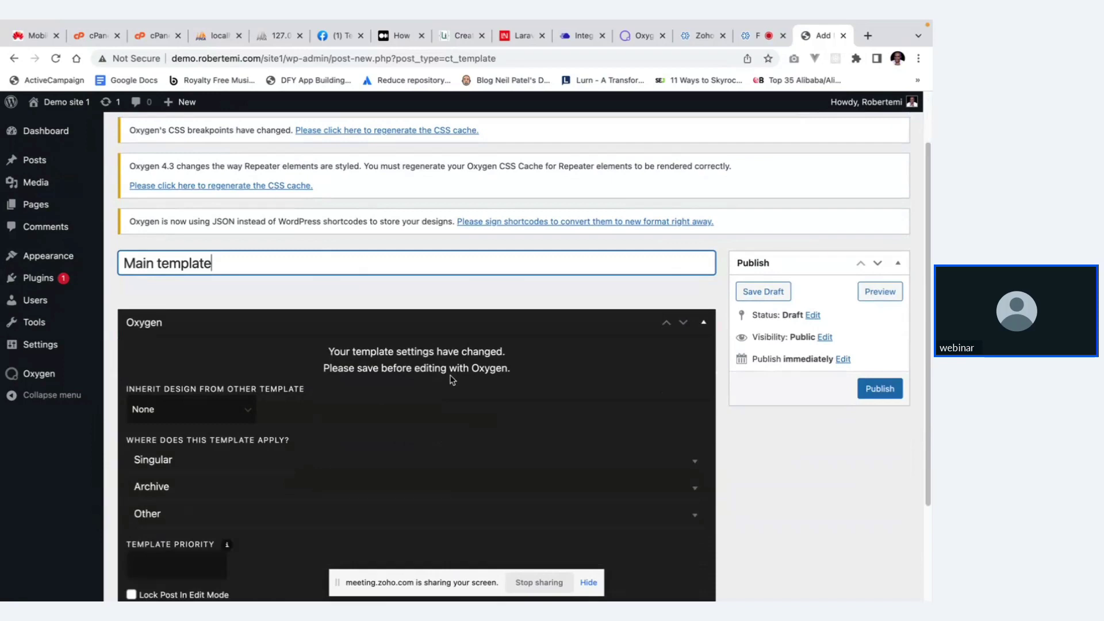
{"action": "scroll", "coordinate": [452, 380], "scroll_direction": "down", "scroll_amount": 3}
{"action": "scroll", "coordinate": [452, 380], "scroll_direction": "up", "scroll_amount": 1}
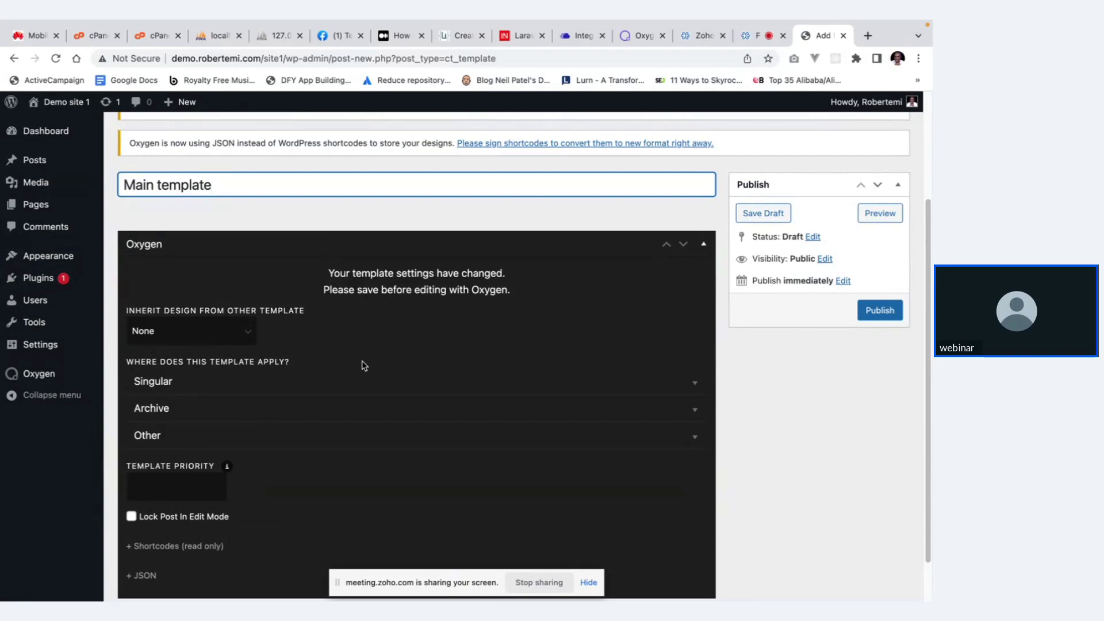
{"action": "scroll", "coordinate": [364, 365], "scroll_direction": "down", "scroll_amount": 2}
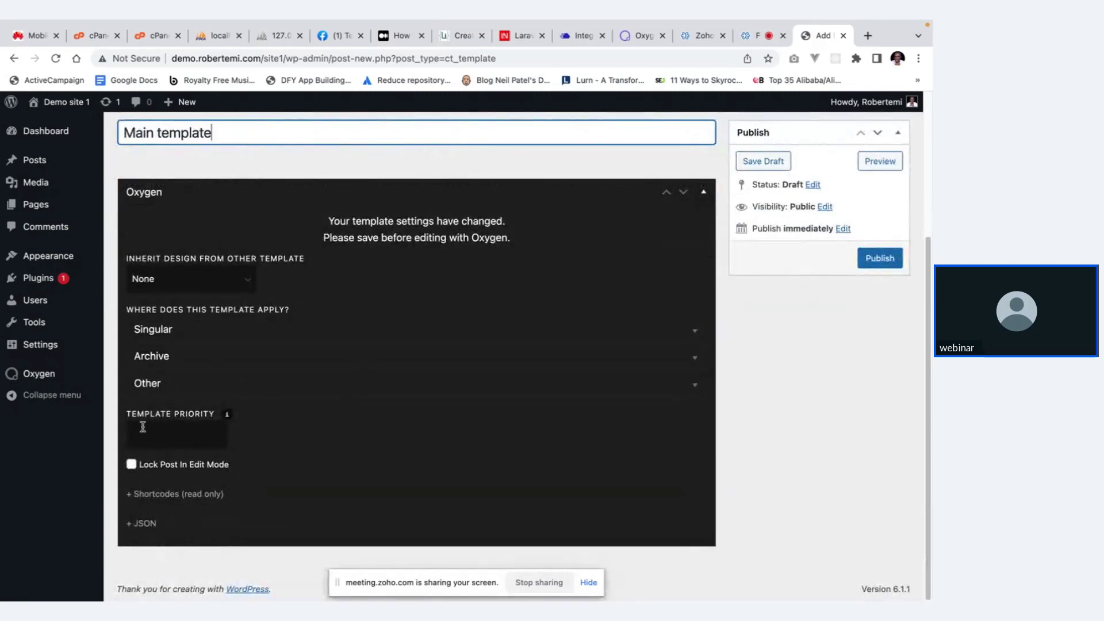
{"action": "left_click", "coordinate": [139, 383]}
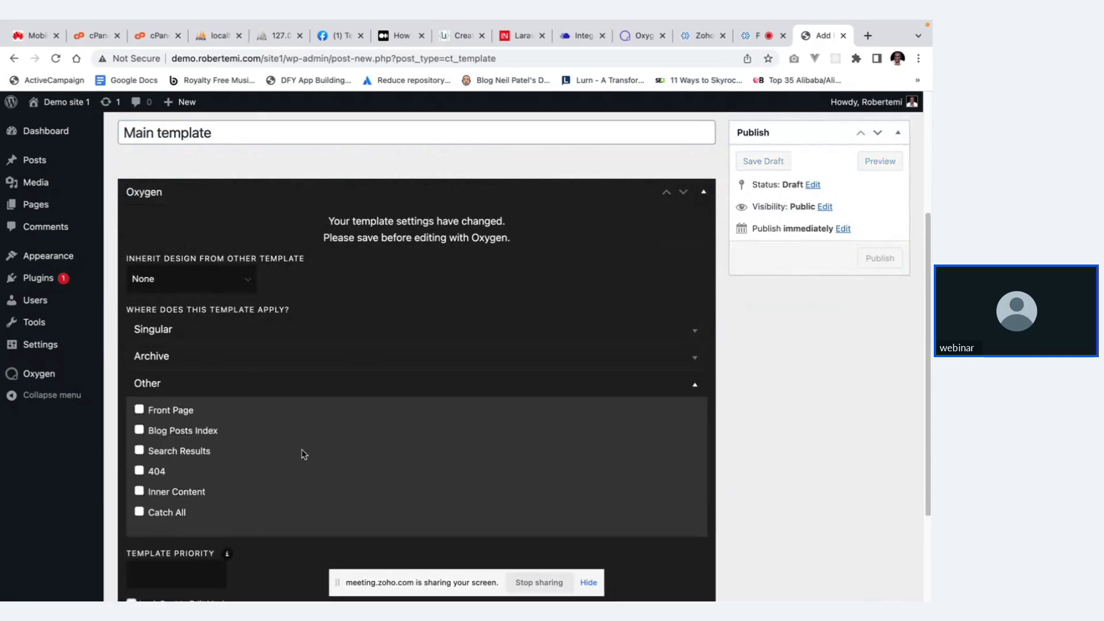
{"action": "scroll", "coordinate": [303, 451], "scroll_direction": "down", "scroll_amount": 2}
{"action": "left_click", "coordinate": [163, 449]}
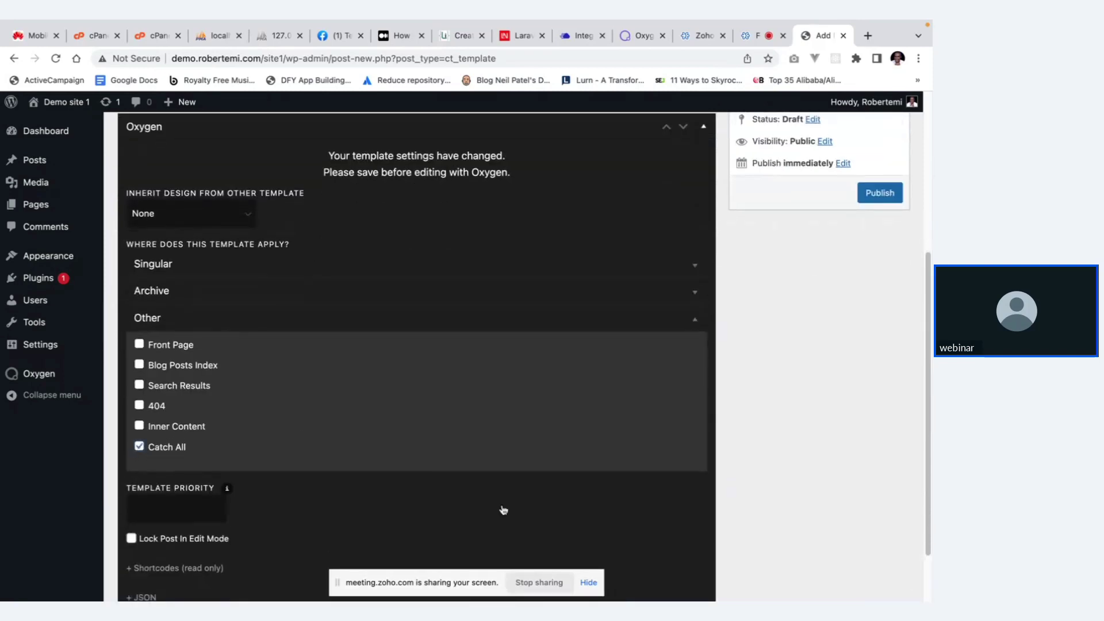
Publish the Main template and open it for editing with Oxygen.
{"action": "scroll", "coordinate": [501, 510], "scroll_direction": "up", "scroll_amount": 3}
{"action": "left_click", "coordinate": [878, 360]}
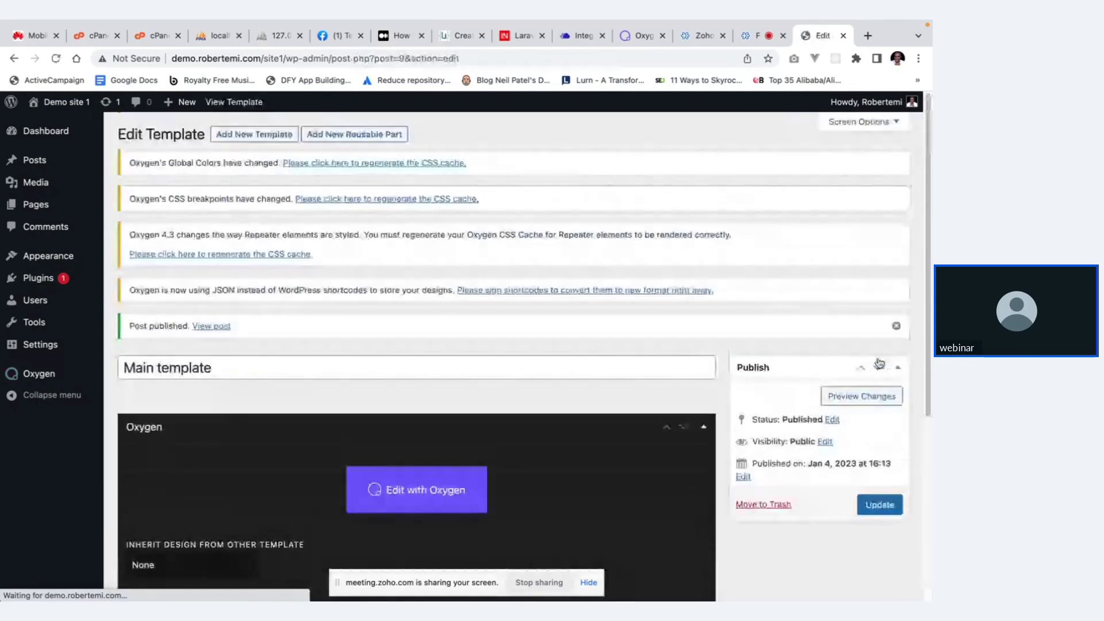
{"action": "scroll", "coordinate": [592, 401], "scroll_direction": "down", "scroll_amount": 3}
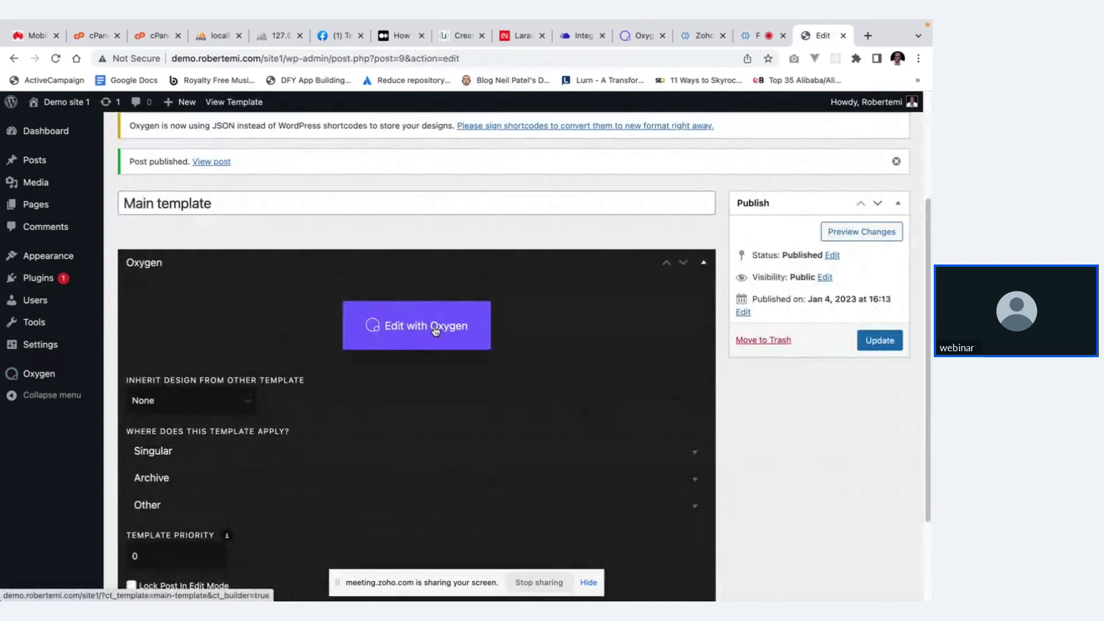
{"action": "left_click", "coordinate": [421, 333]}
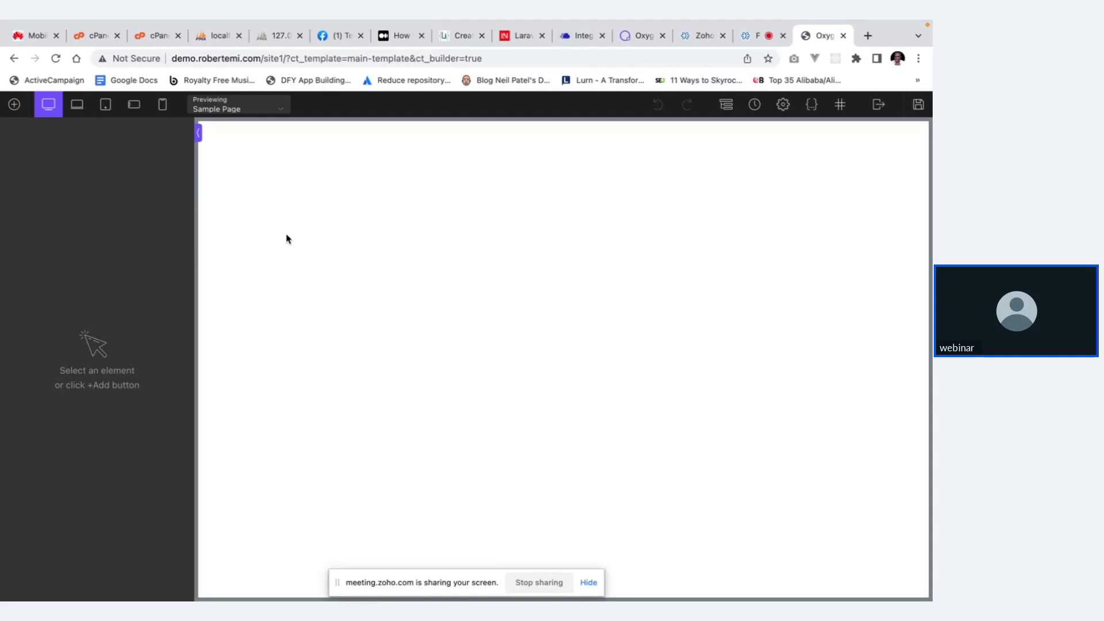
Open the sections and elements of the Atomic design set from the component library.
{"action": "left_click", "coordinate": [16, 106]}
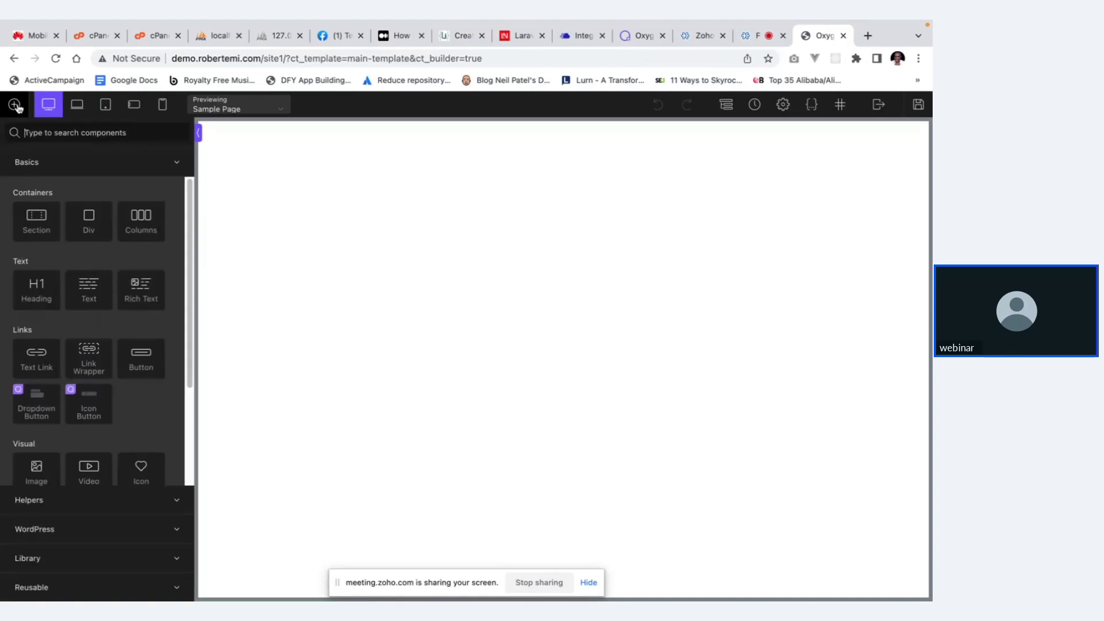
{"action": "scroll", "coordinate": [107, 381], "scroll_direction": "down", "scroll_amount": 2}
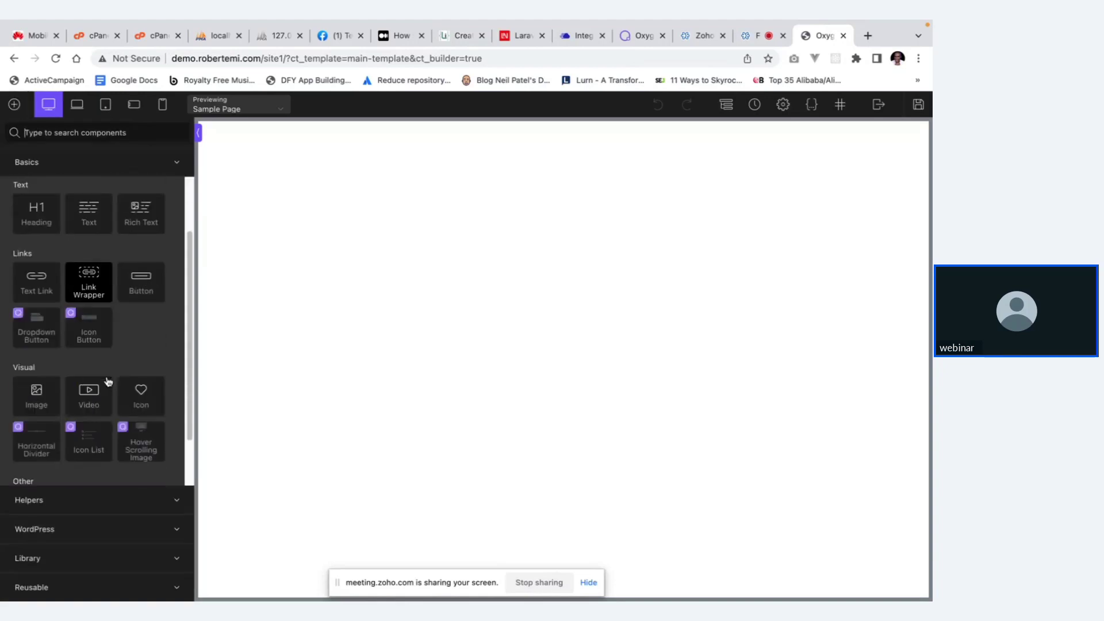
{"action": "scroll", "coordinate": [103, 437], "scroll_direction": "down", "scroll_amount": 1}
{"action": "left_click", "coordinate": [90, 560]}
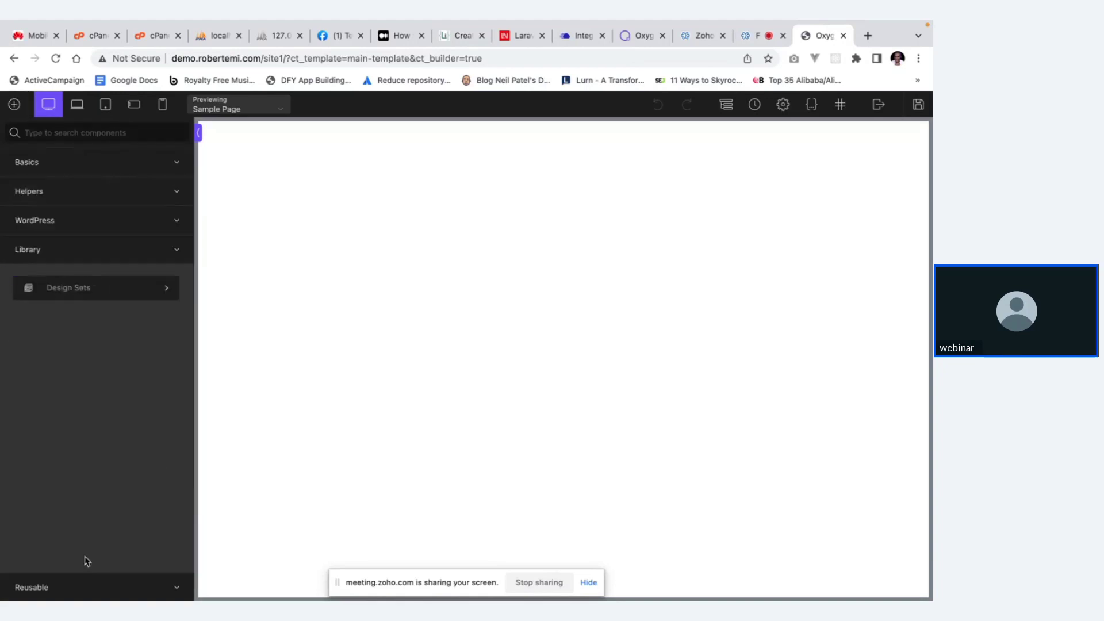
{"action": "left_click", "coordinate": [90, 290]}
{"action": "scroll", "coordinate": [84, 421], "scroll_direction": "down", "scroll_amount": 3}
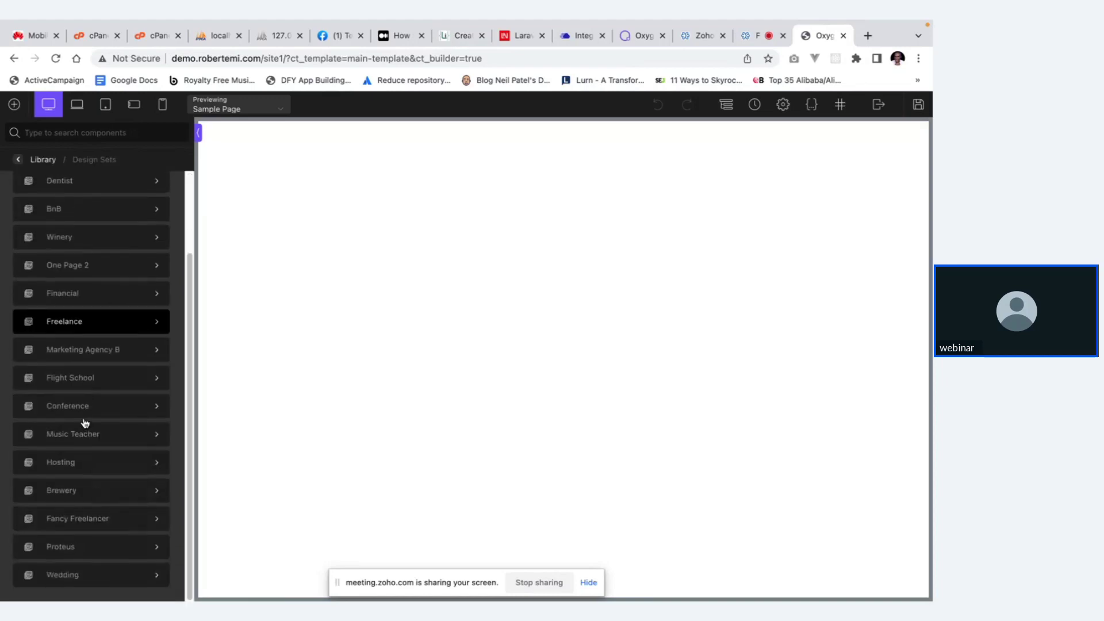
{"action": "scroll", "coordinate": [85, 423], "scroll_direction": "up", "scroll_amount": 3}
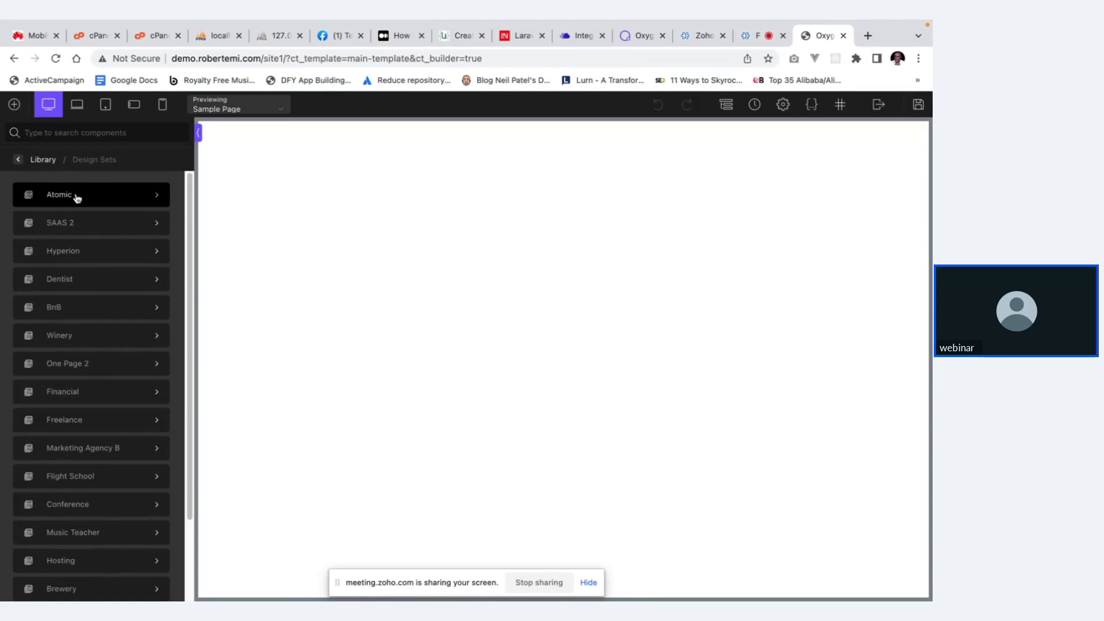
{"action": "scroll", "coordinate": [81, 414], "scroll_direction": "down", "scroll_amount": 3}
{"action": "scroll", "coordinate": [80, 416], "scroll_direction": "up", "scroll_amount": 3}
{"action": "left_click", "coordinate": [98, 198]}
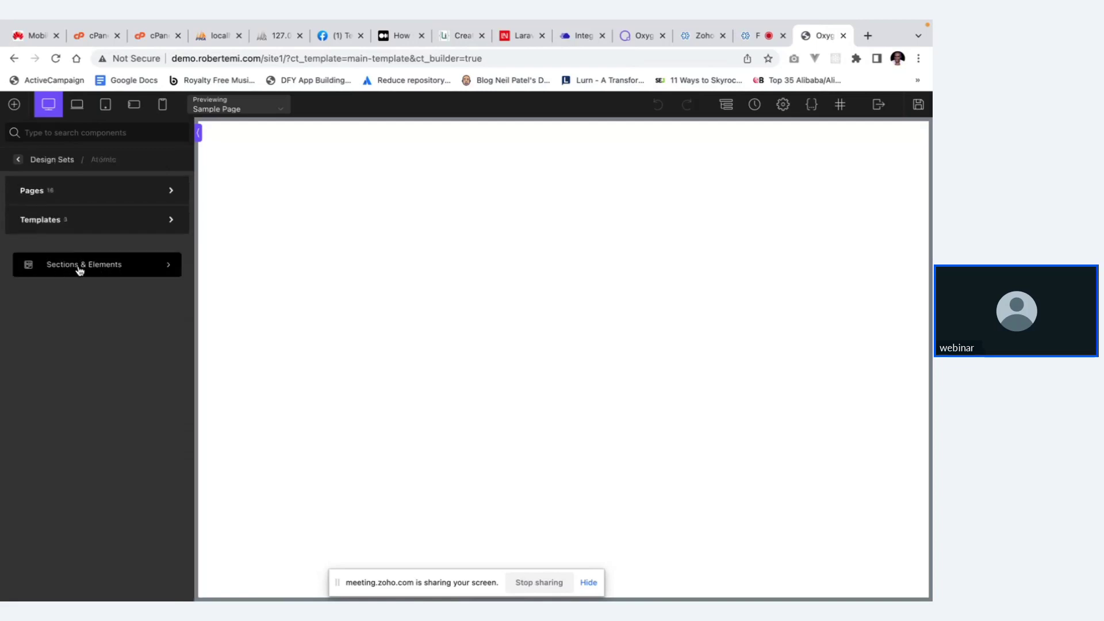
{"action": "left_click", "coordinate": [102, 269]}
Look through the Atomic set's Blog component previews and bring up its Headers previews.
{"action": "mouse_move", "coordinate": [128, 356]}
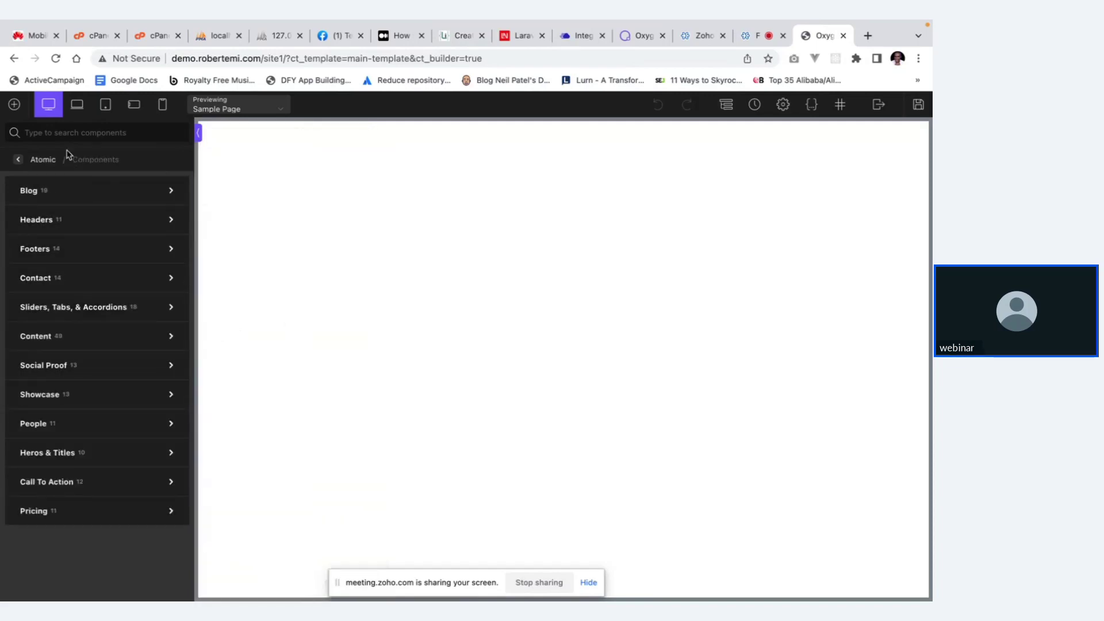
{"action": "mouse_move", "coordinate": [49, 191]}
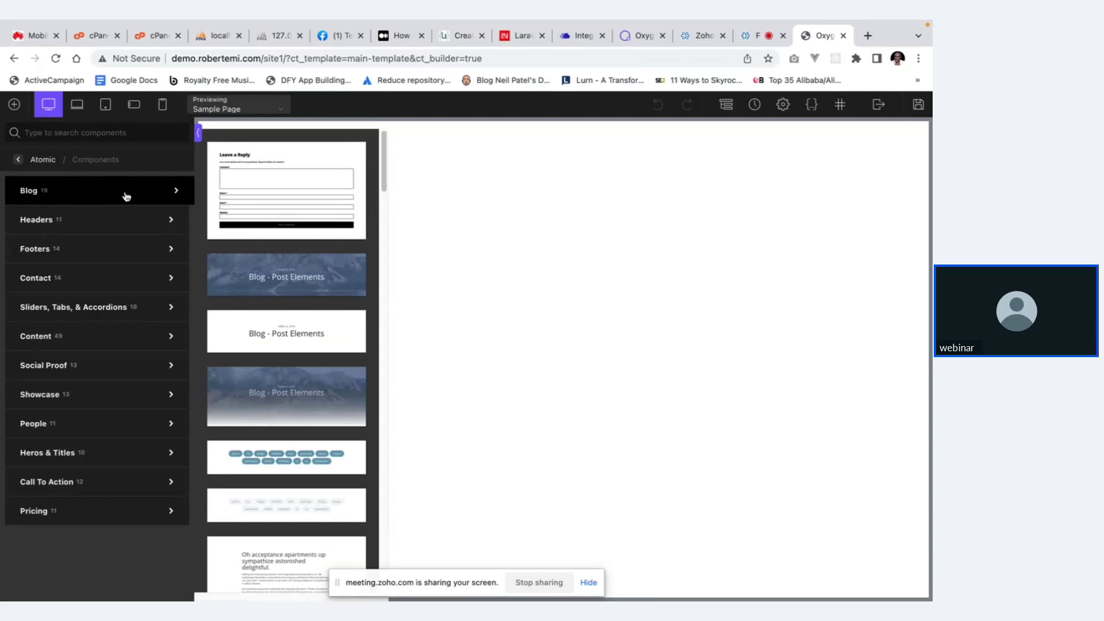
{"action": "scroll", "coordinate": [288, 451], "scroll_direction": "down", "scroll_amount": 10}
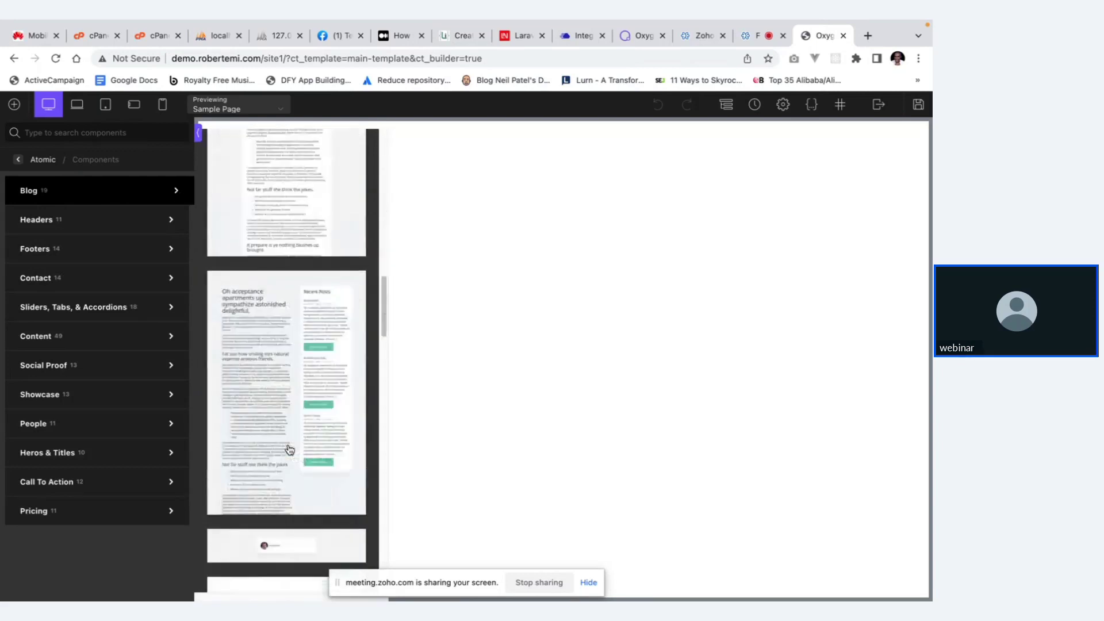
{"action": "scroll", "coordinate": [289, 450], "scroll_direction": "down", "scroll_amount": 15}
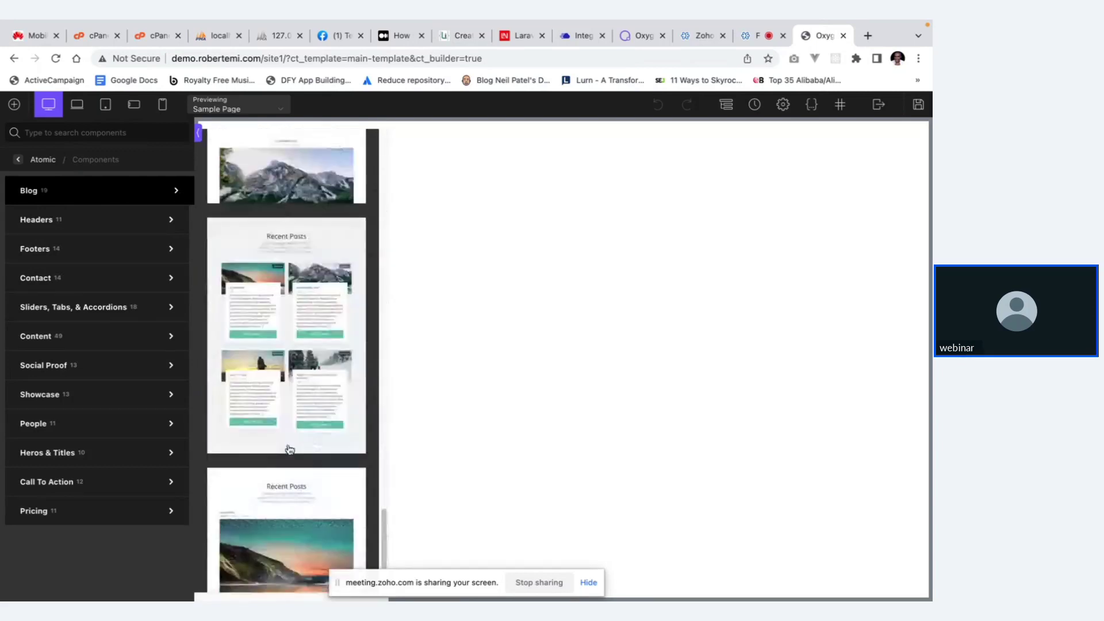
{"action": "scroll", "coordinate": [289, 450], "scroll_direction": "down", "scroll_amount": 3}
{"action": "mouse_move", "coordinate": [104, 220]}
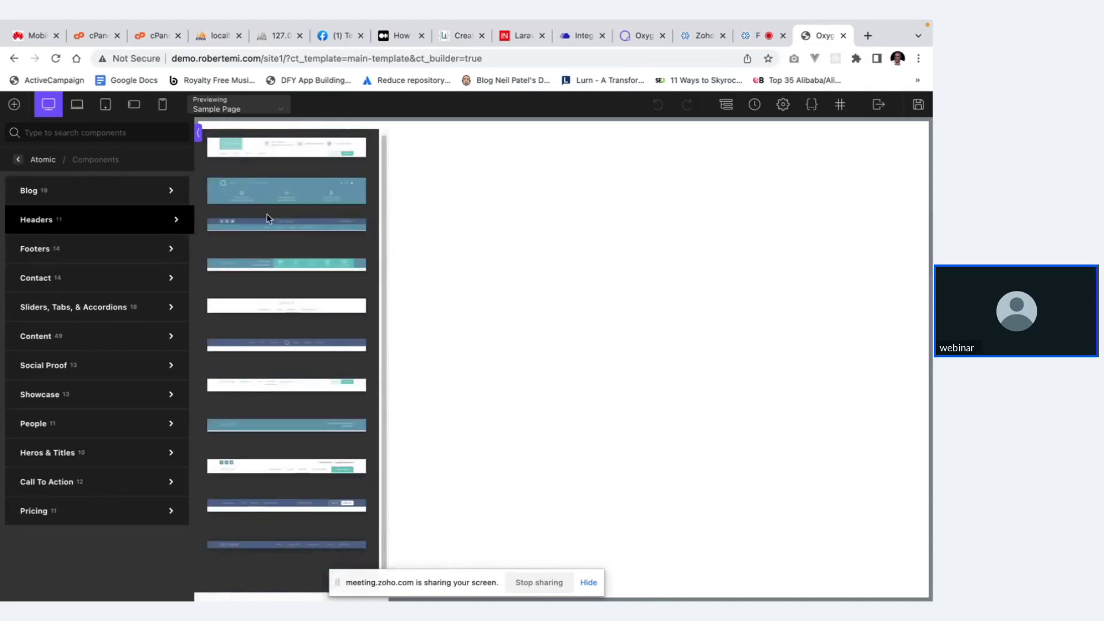